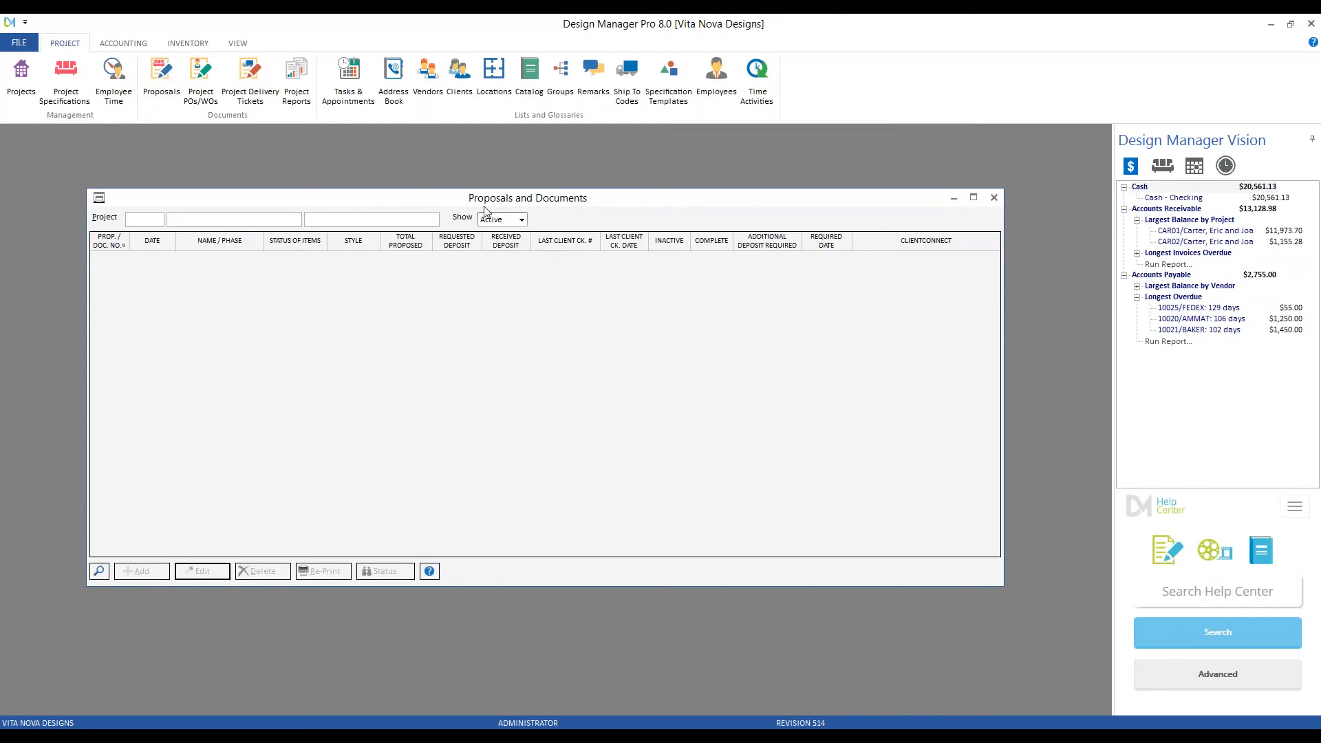
- Load project CAR02 into Proposals and Documents and browse its existing proposals 0002 and 0001
click(100, 571)
click(190, 306)
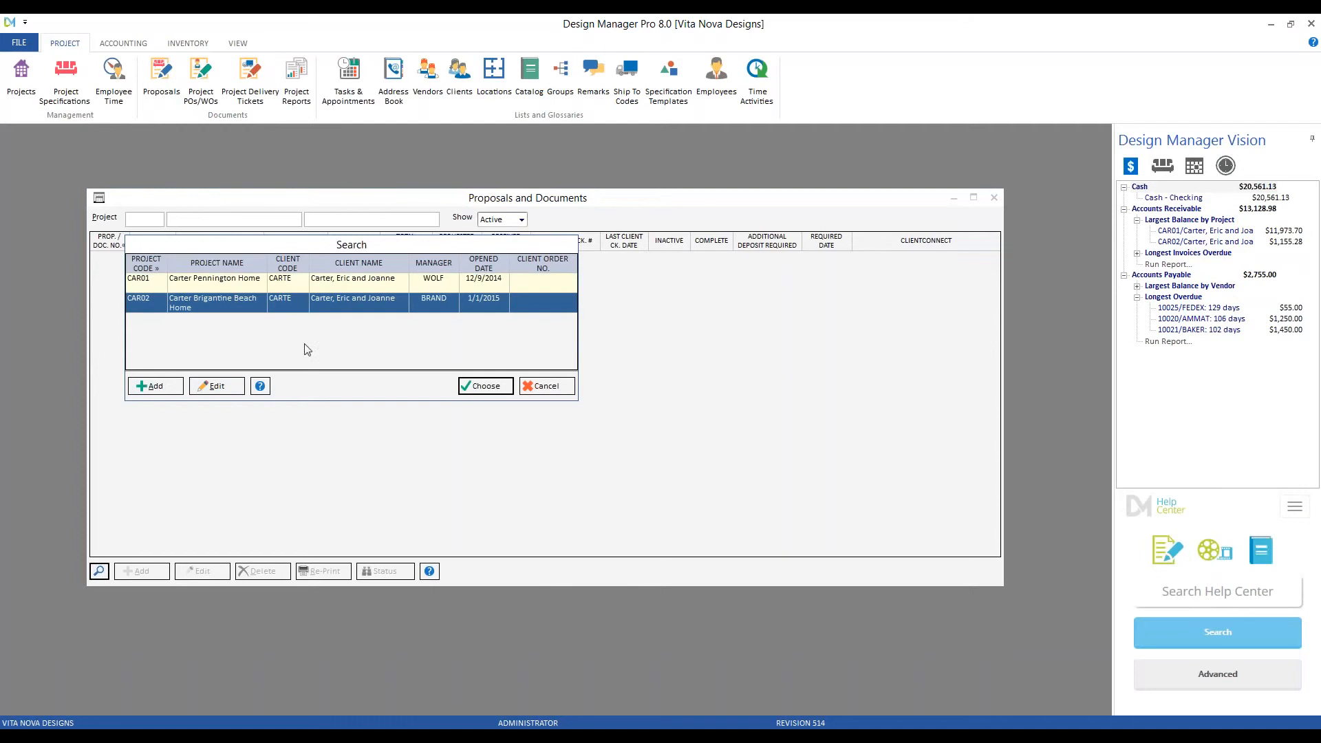
click(484, 386)
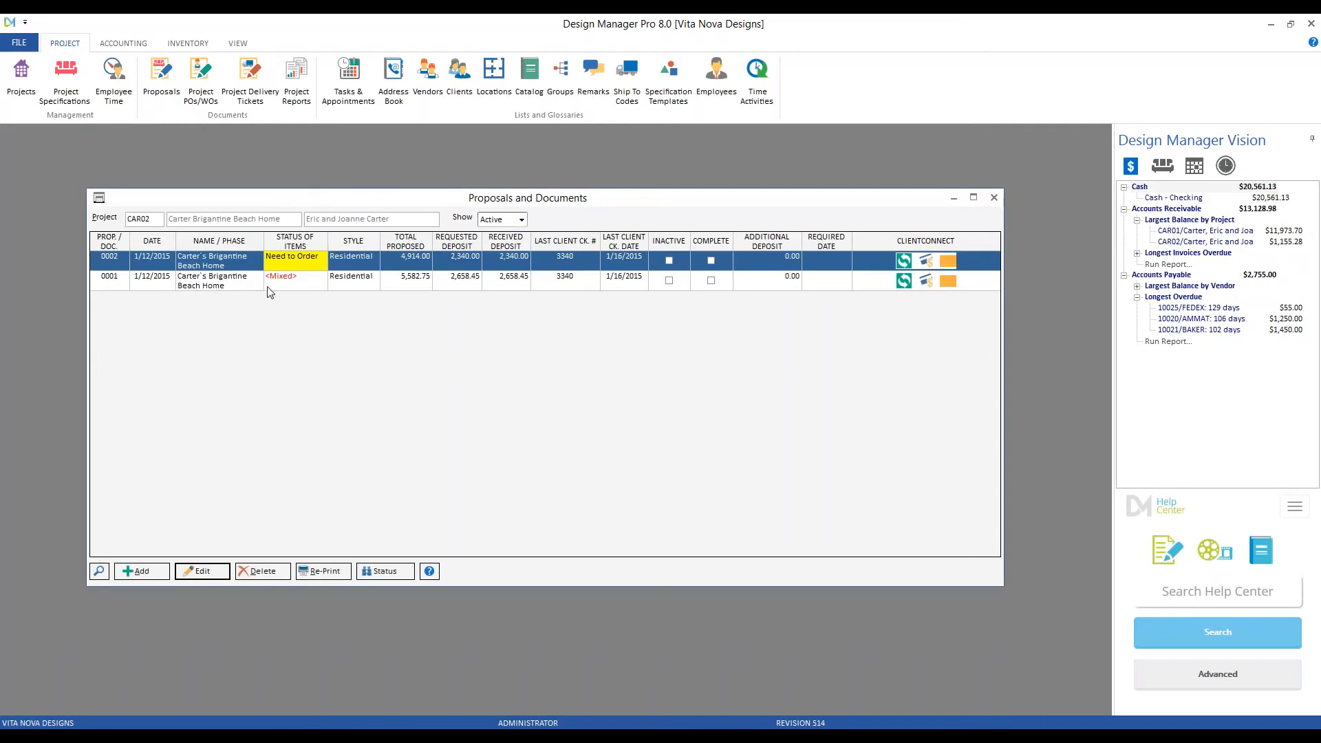
click(241, 280)
click(226, 266)
- Start a new CAR02 proposal and list all project items, including already proposed ones
click(140, 575)
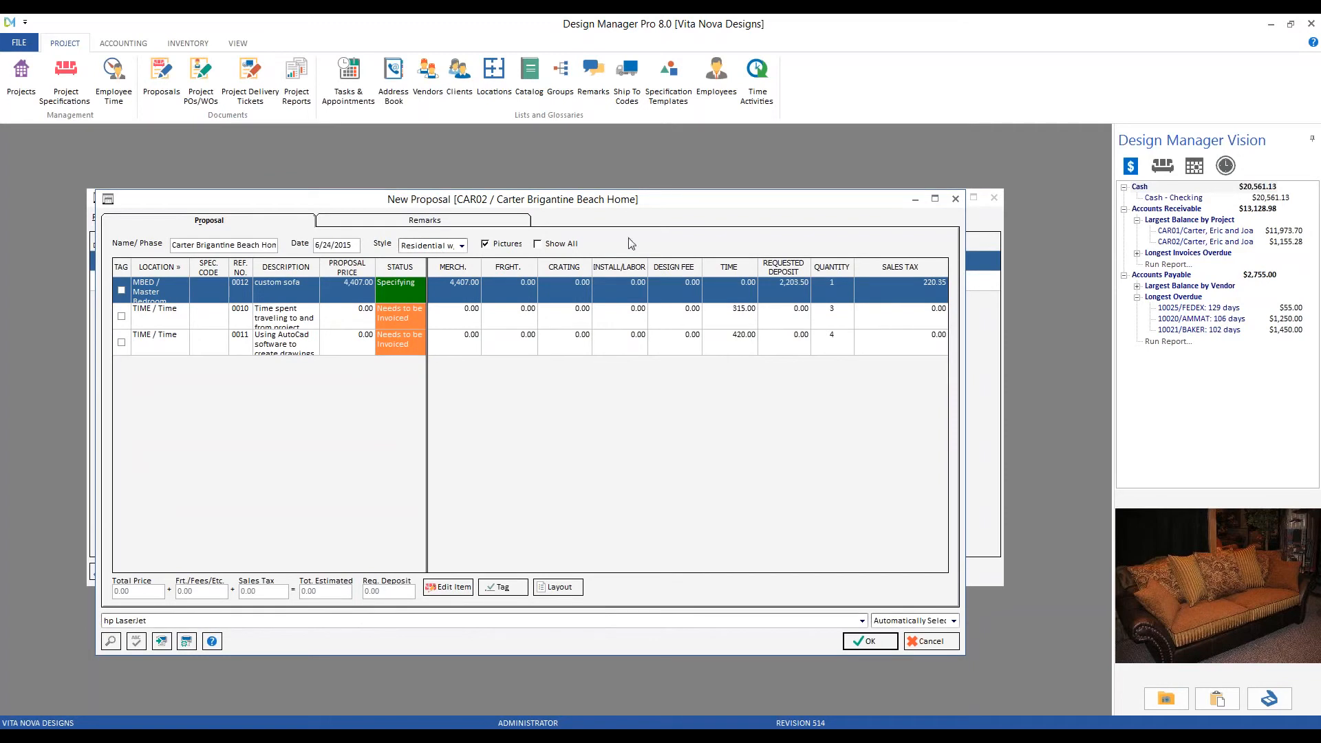
click(556, 248)
click(205, 377)
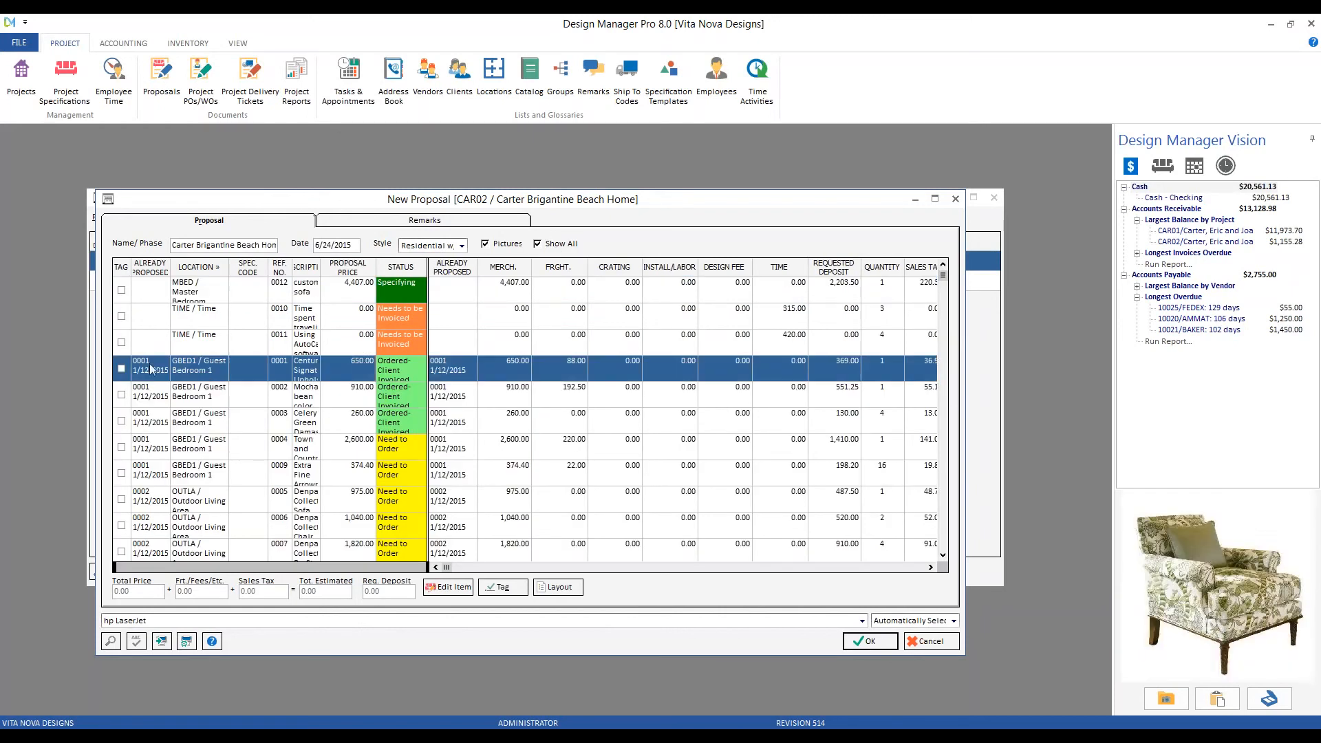
- Step through the items to view their pictures, then list only the unproposed items
click(150, 399)
click(168, 428)
click(182, 451)
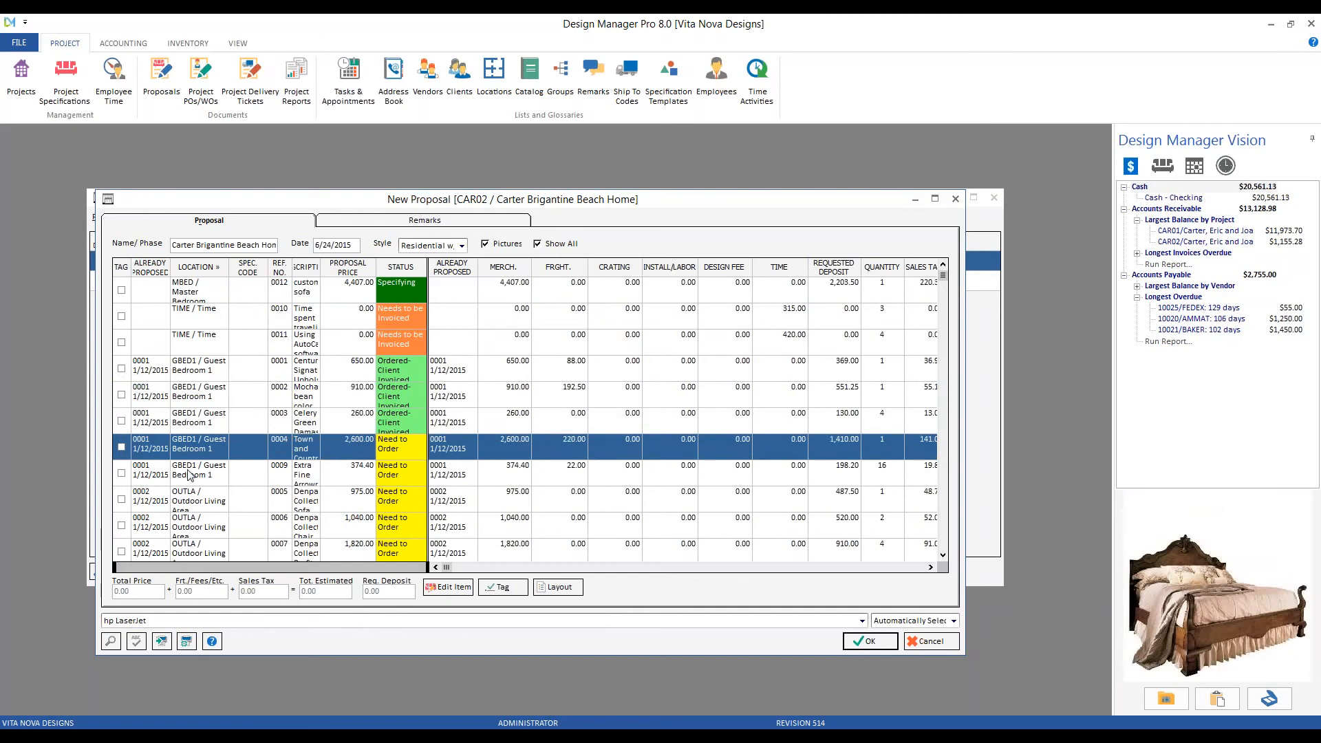
click(190, 477)
click(195, 502)
click(197, 529)
click(200, 551)
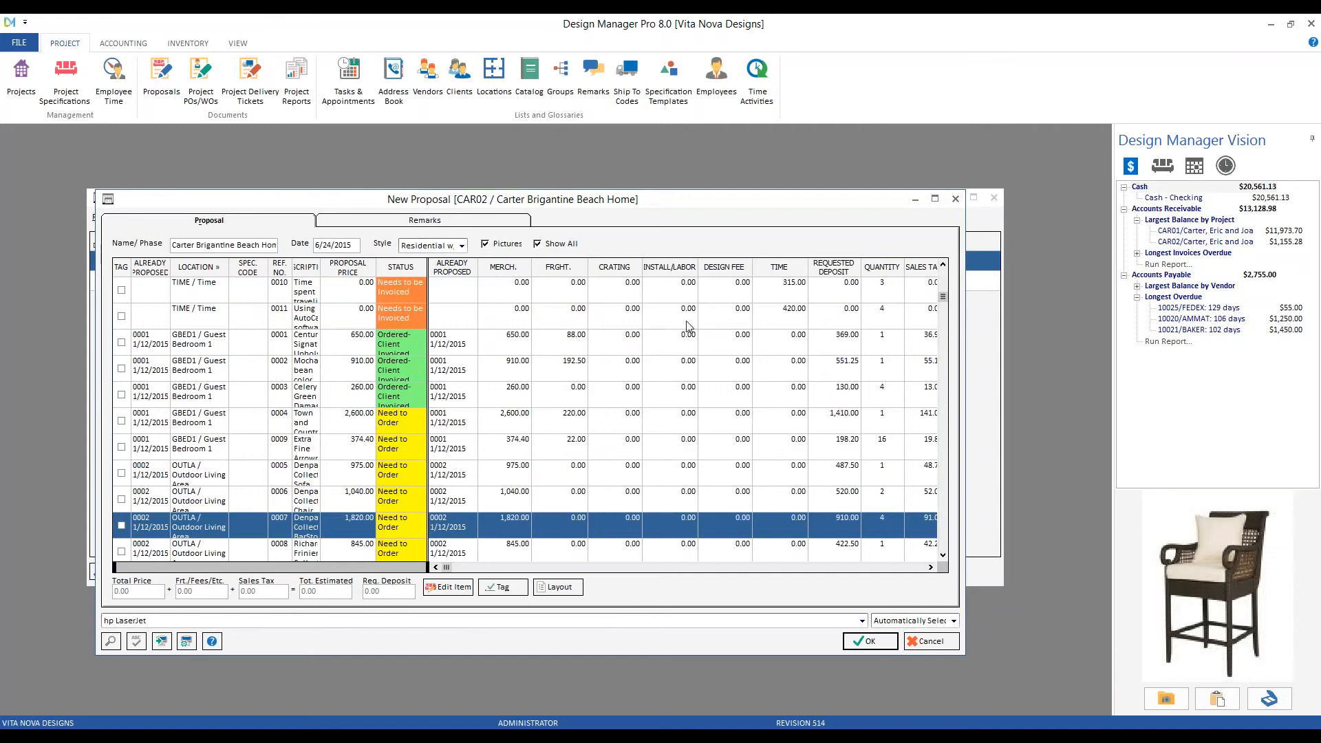
click(561, 245)
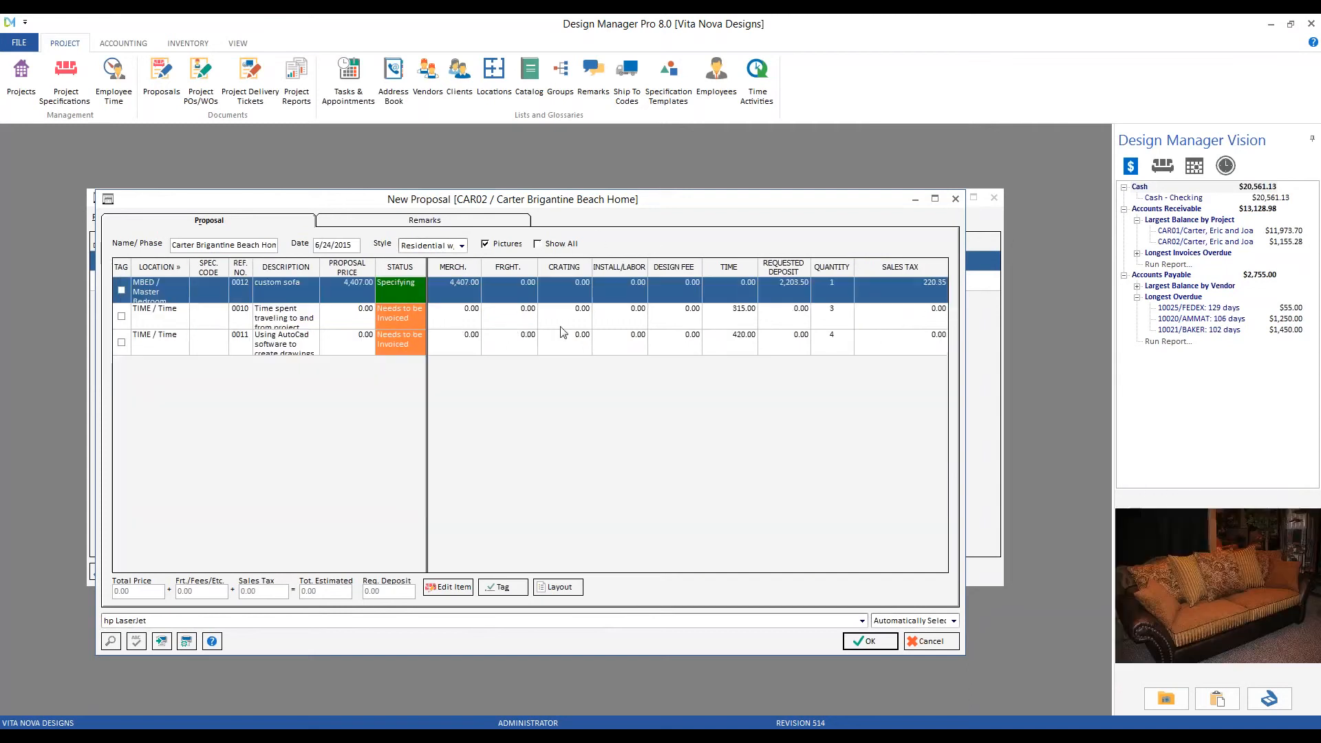
click(561, 327)
- Replace the proposal's Name/Phase text with 'Custom Sofa', keeping the 6/24/2015 date
drag(178, 245, 278, 267)
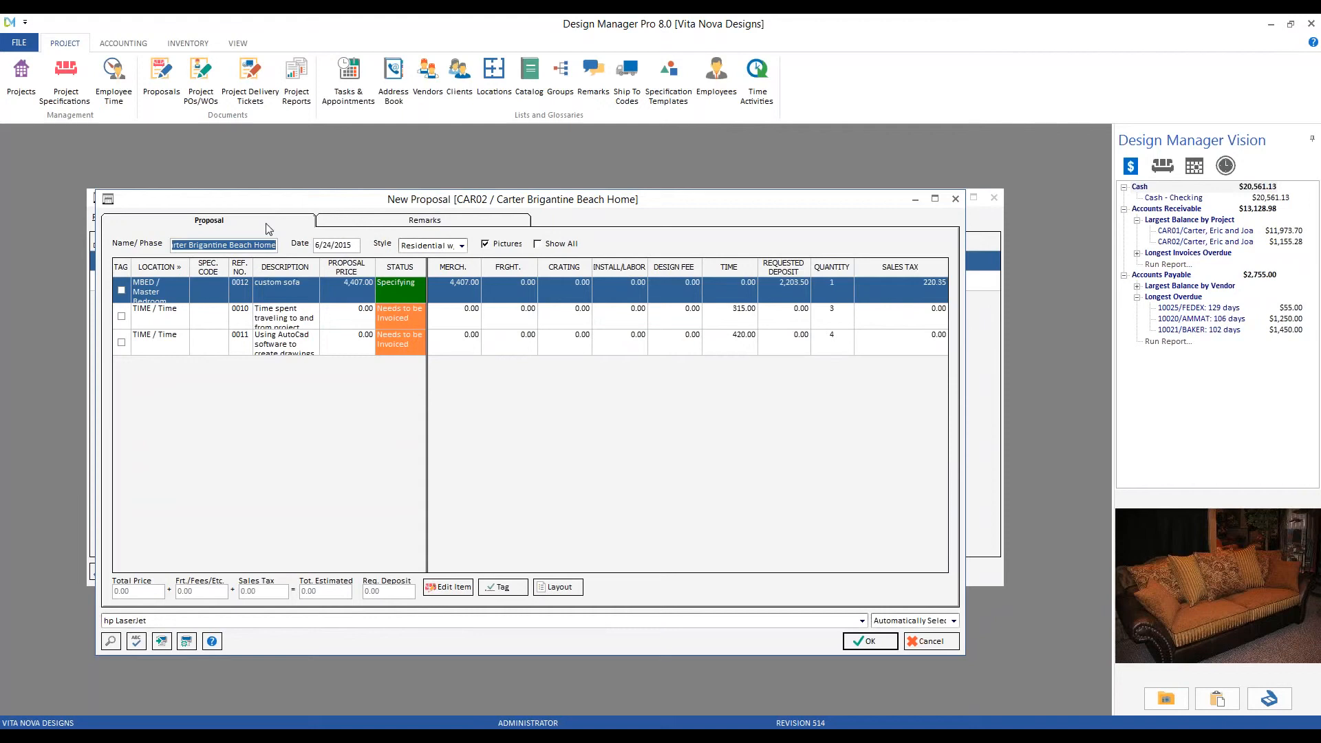
text(Custom Sofa)
key(Tab)
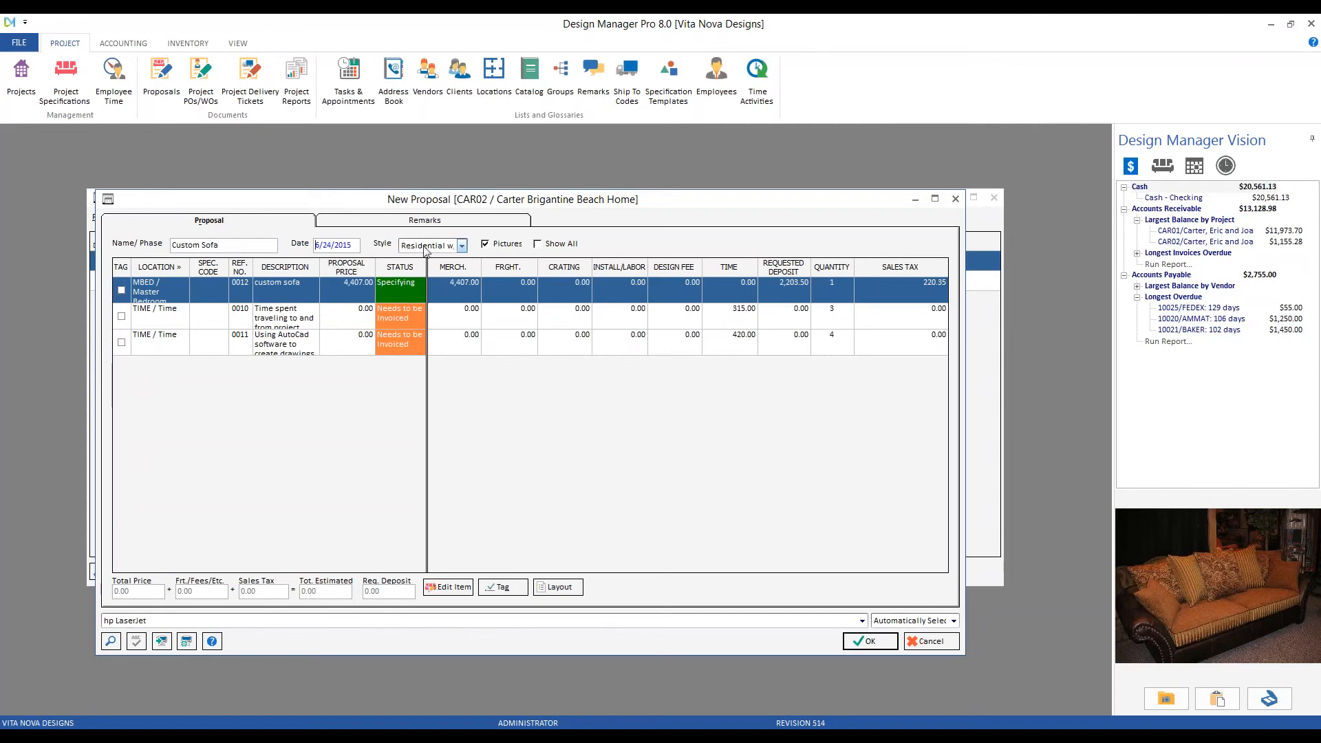
click(462, 247)
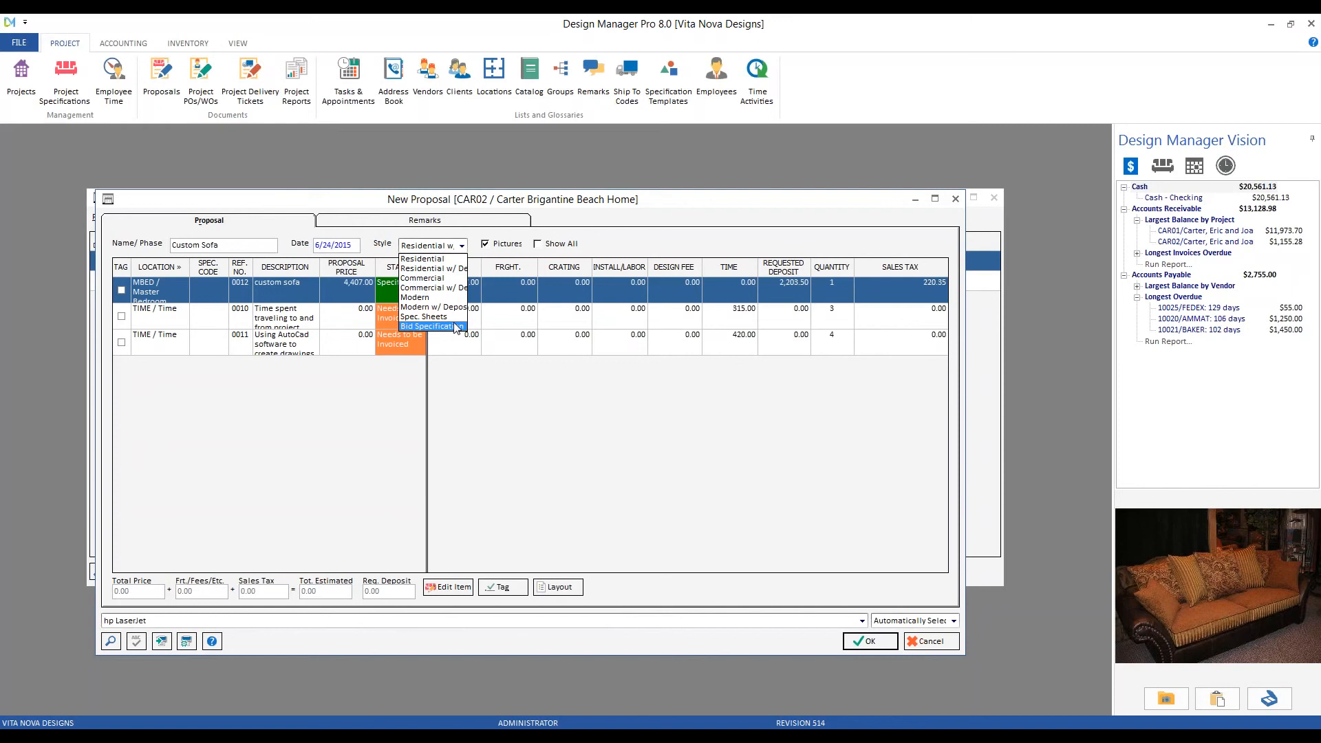
- Choose the Modern style and tag the custom sofa row, bringing the total to 4,627.35
click(438, 297)
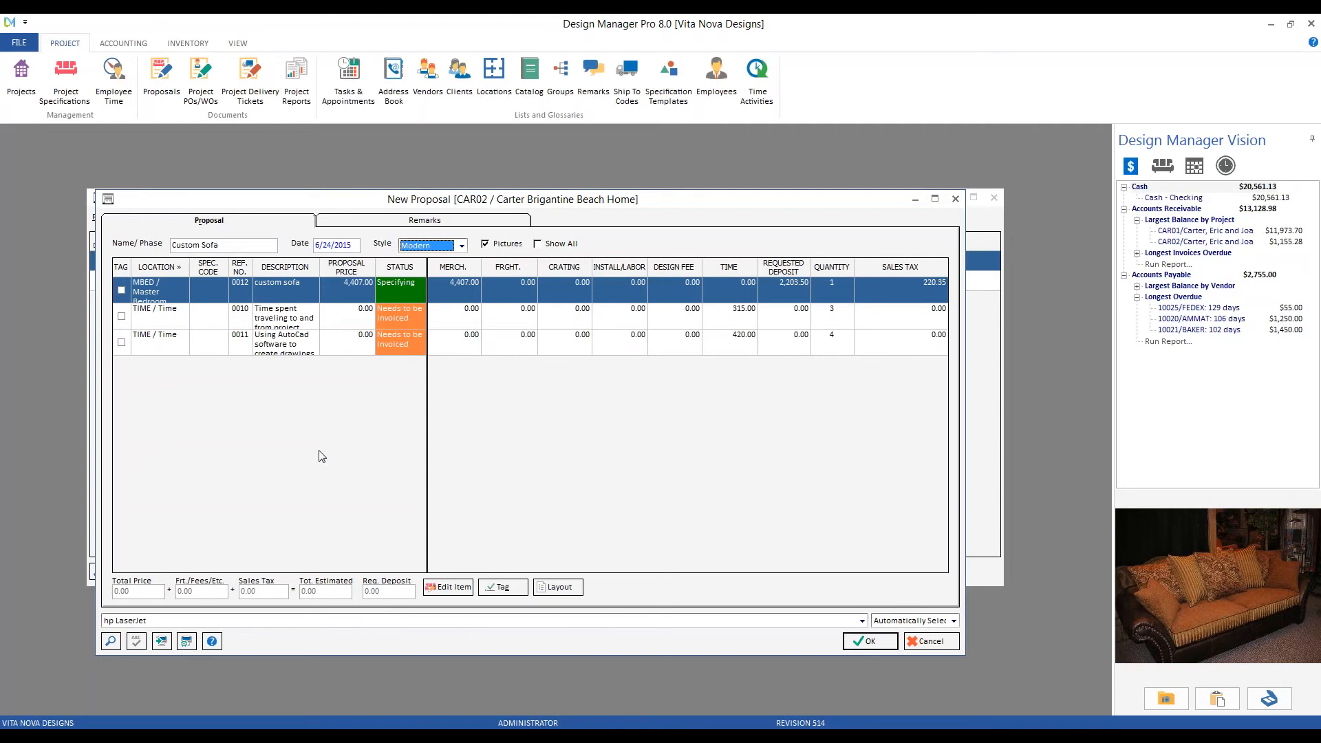
click(121, 291)
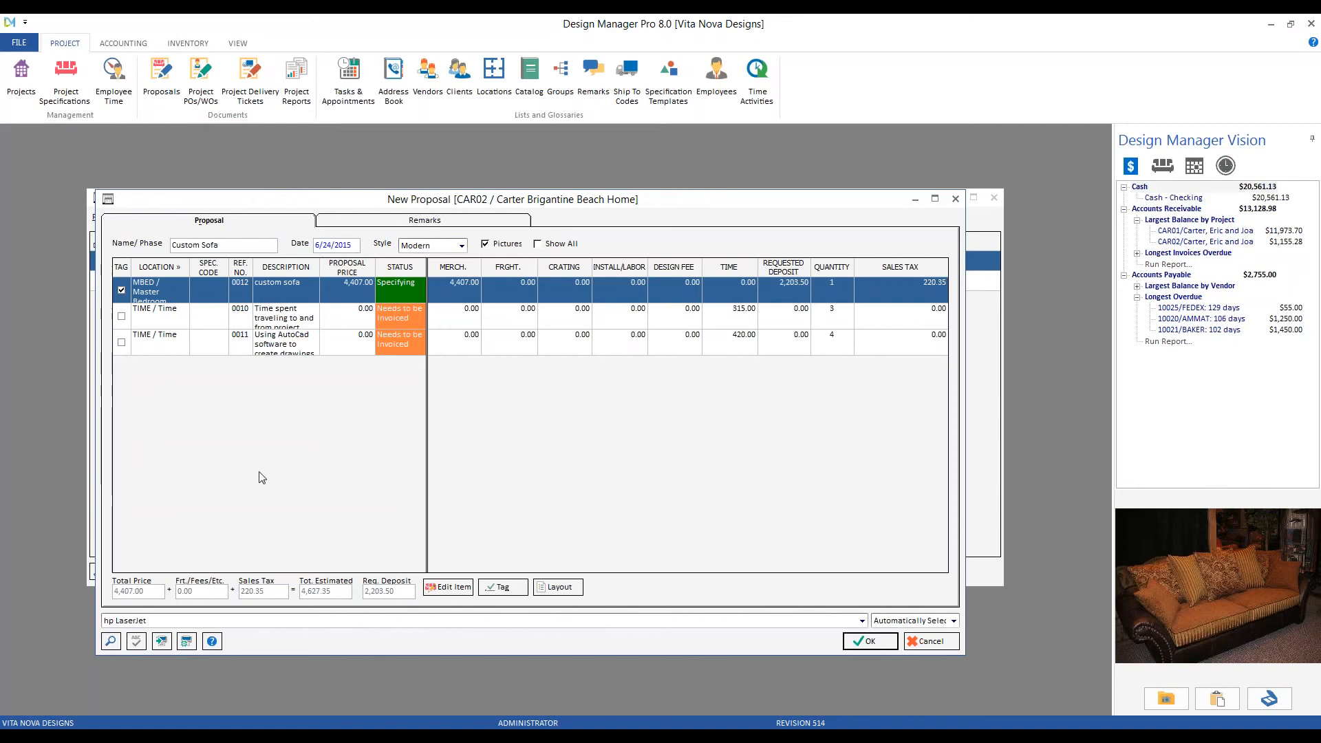
- Accept the new proposal to open its print preview, then select the VN logo and Proposal title
click(867, 640)
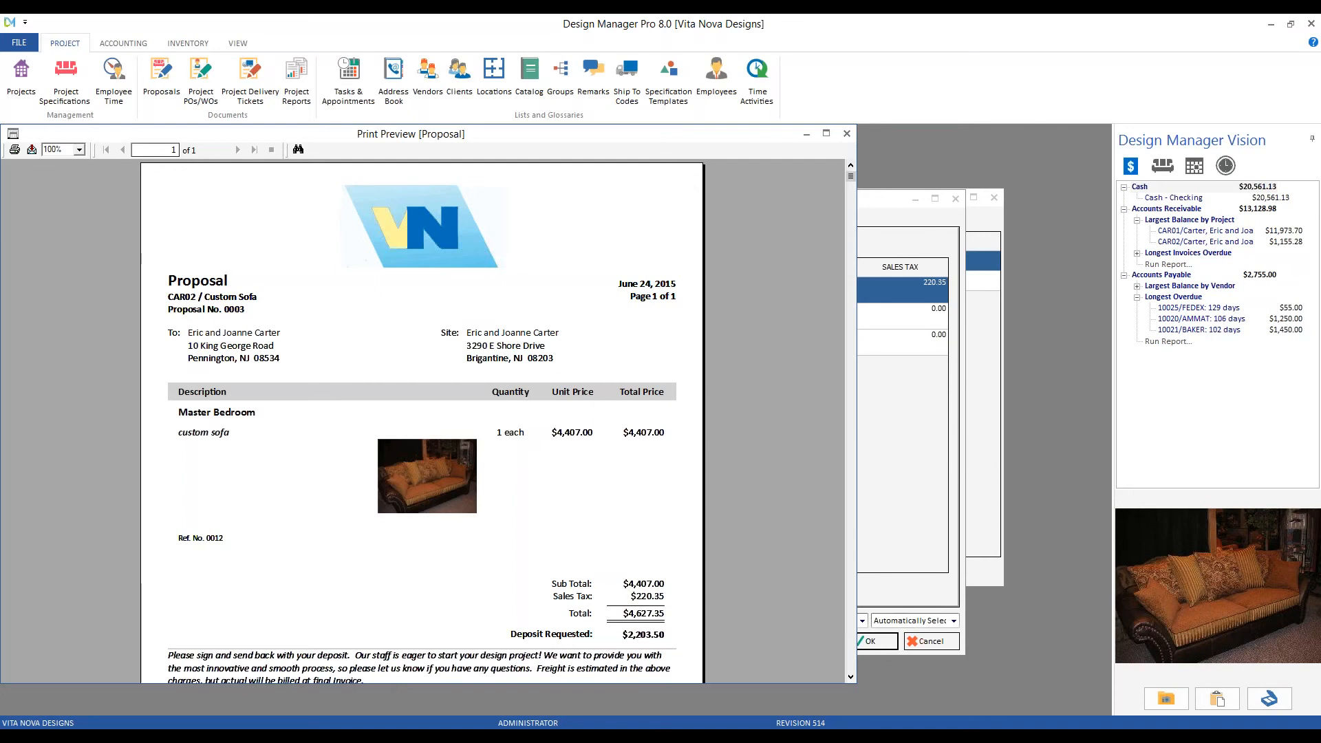
click(357, 198)
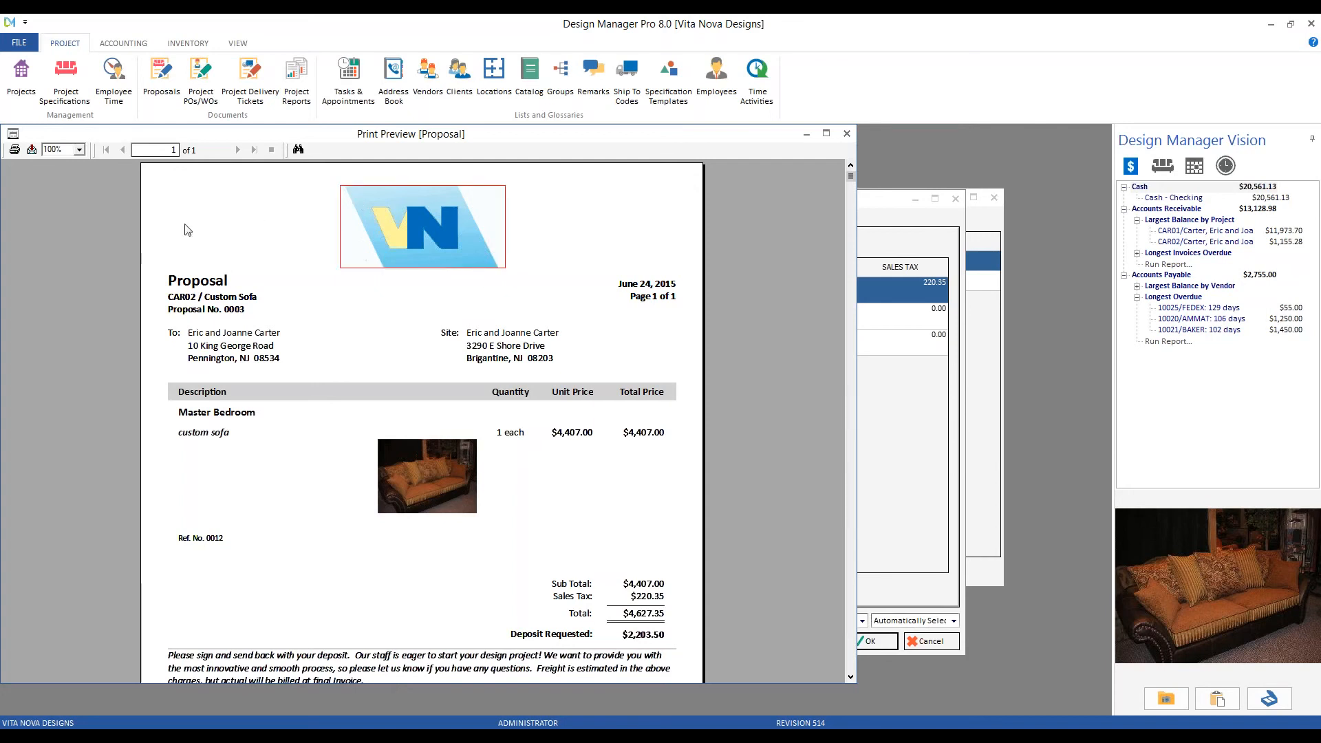
click(176, 276)
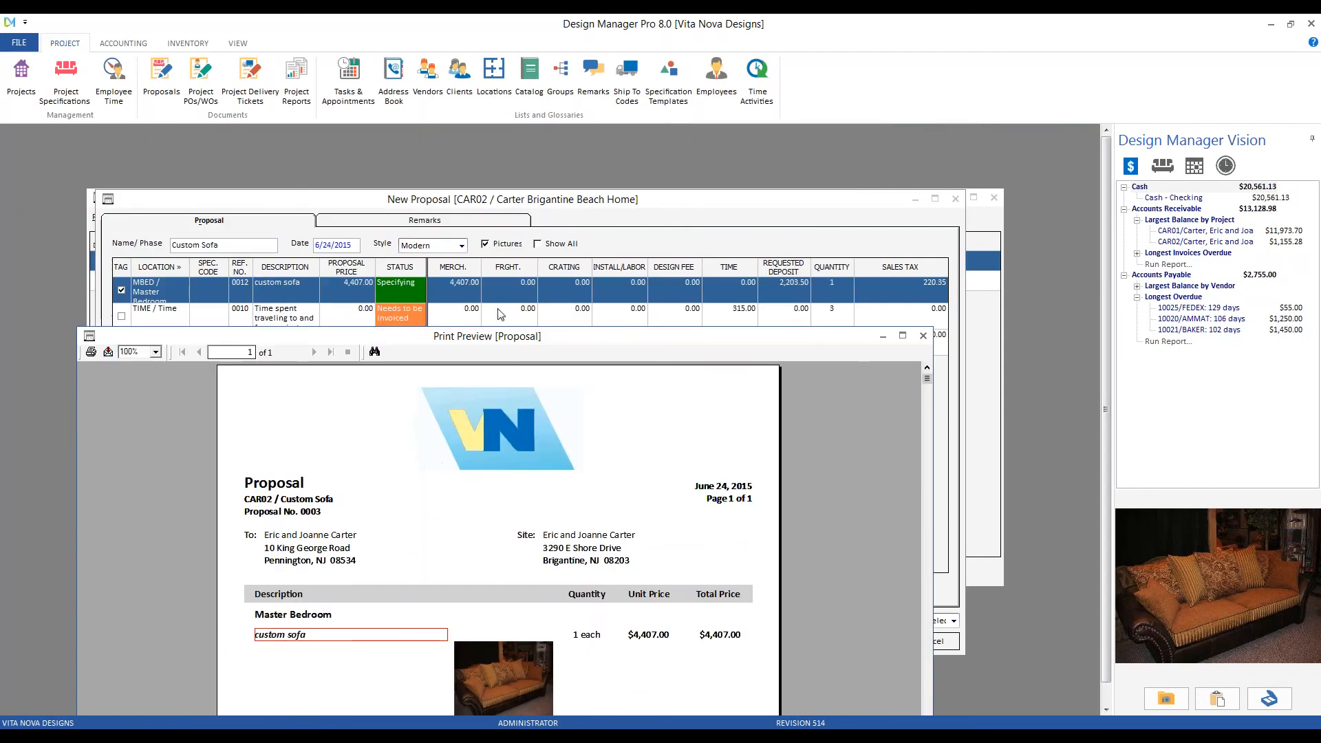
- Move the preview window up, scroll down to the signature lines, and bring up email/export options
drag(500, 337, 455, 135)
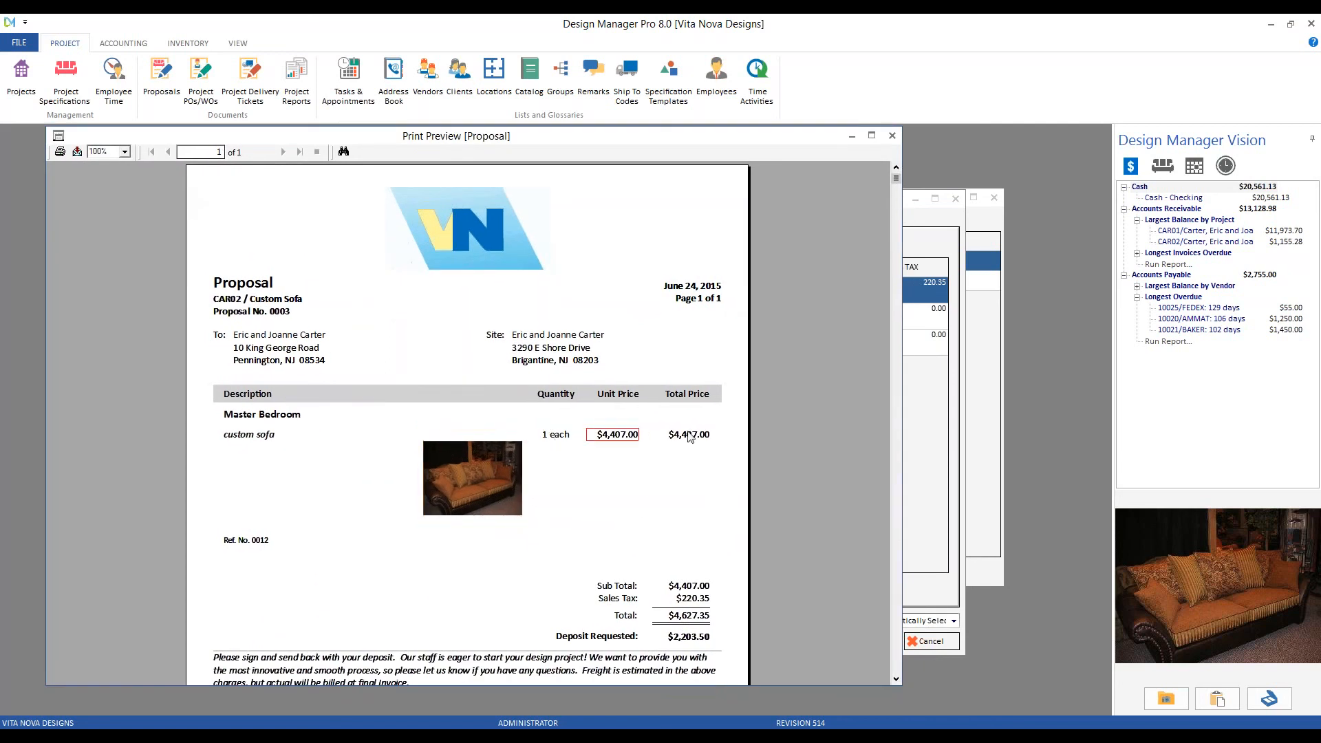
scroll(709, 354, down, 3)
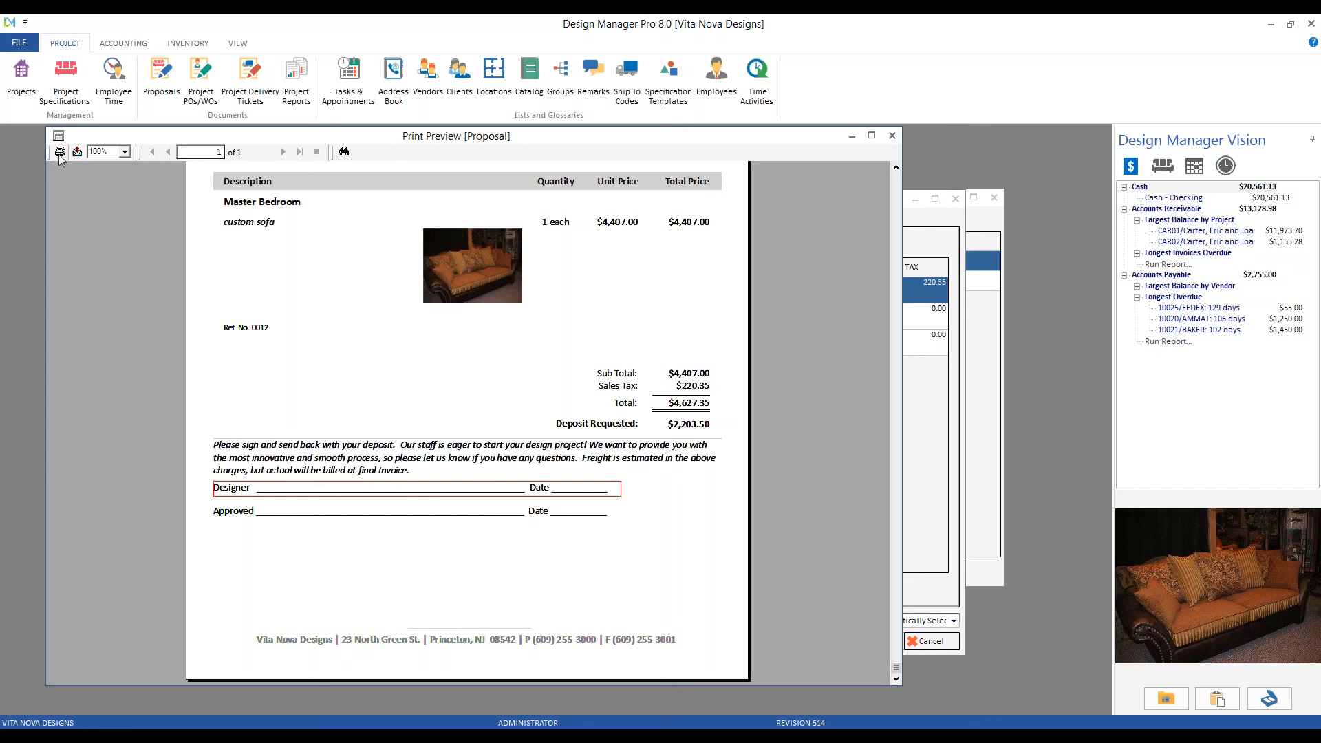
click(80, 151)
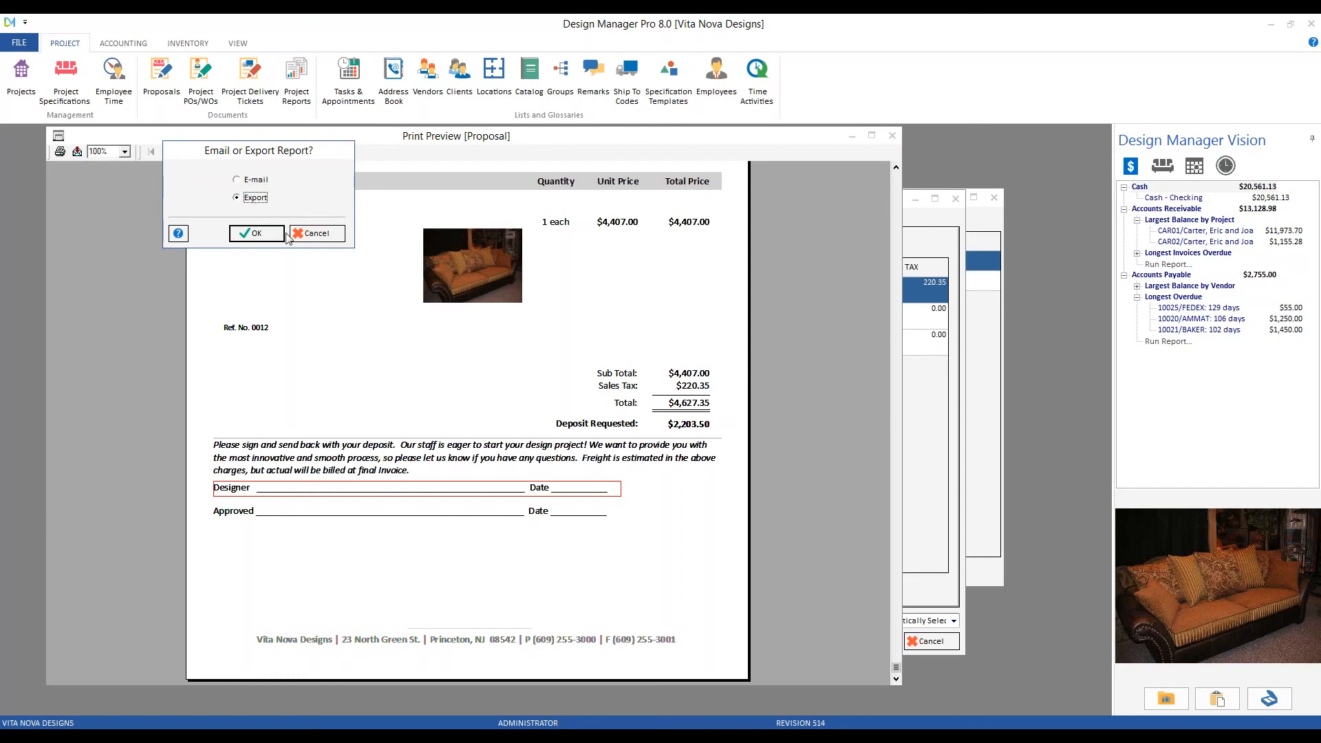
- Cancel the Email or Export Report dialog and scroll the preview back to the top
click(316, 233)
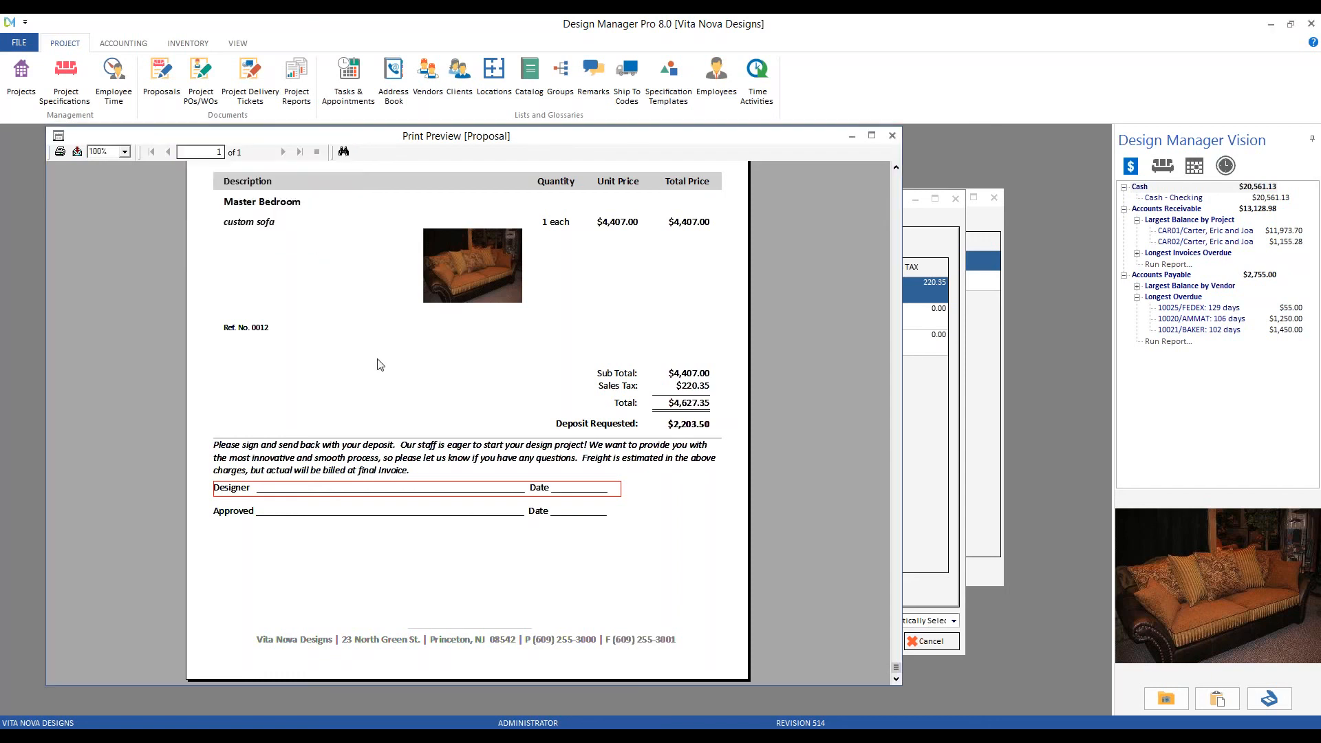
scroll(368, 405, up, 3)
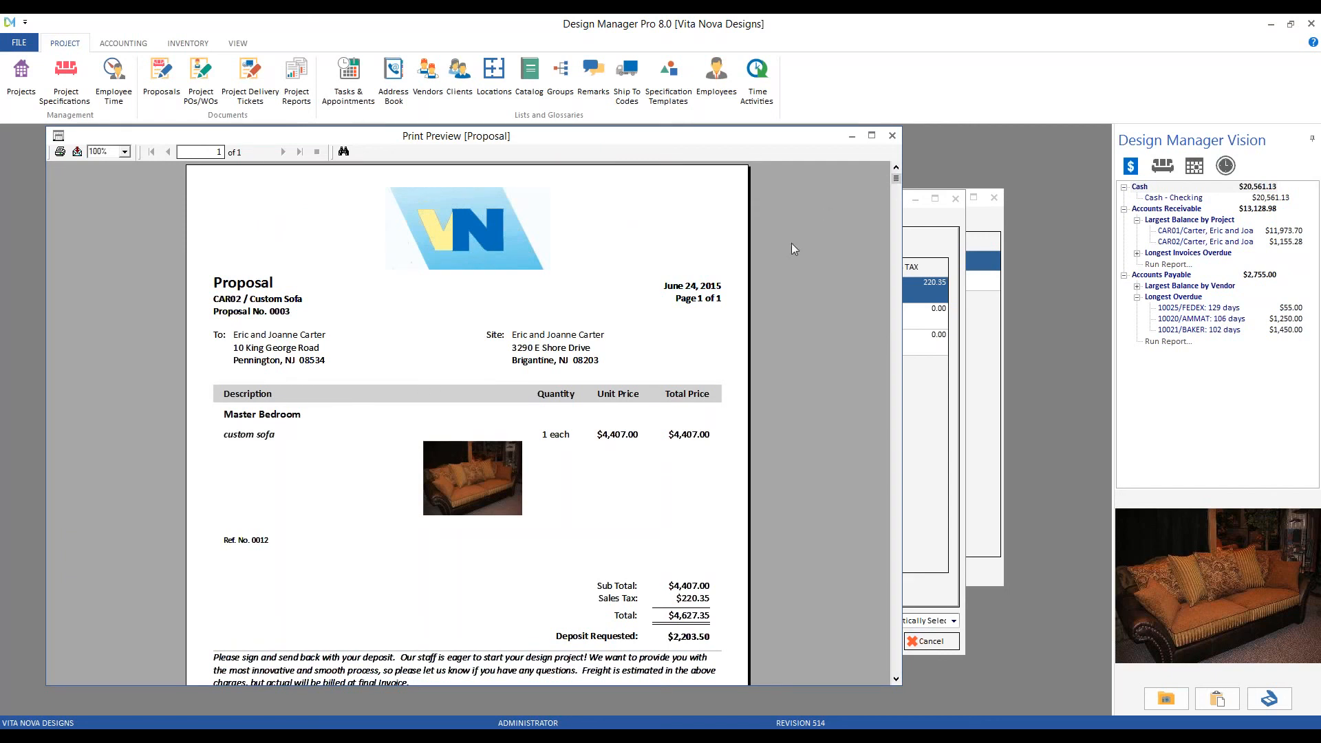
- Close the preview and confirm the Print Proposal dialog, saving proposal 0003 as Awaiting Client Approval
click(892, 137)
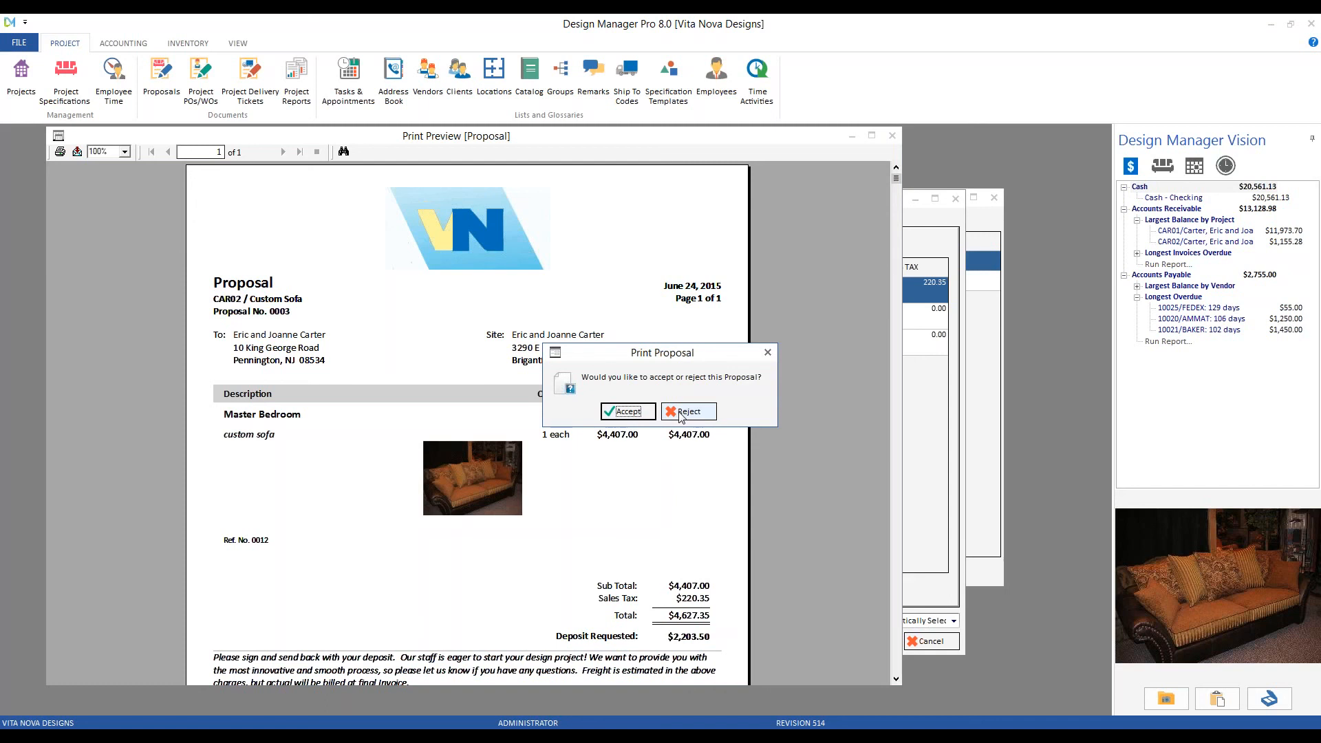
click(629, 413)
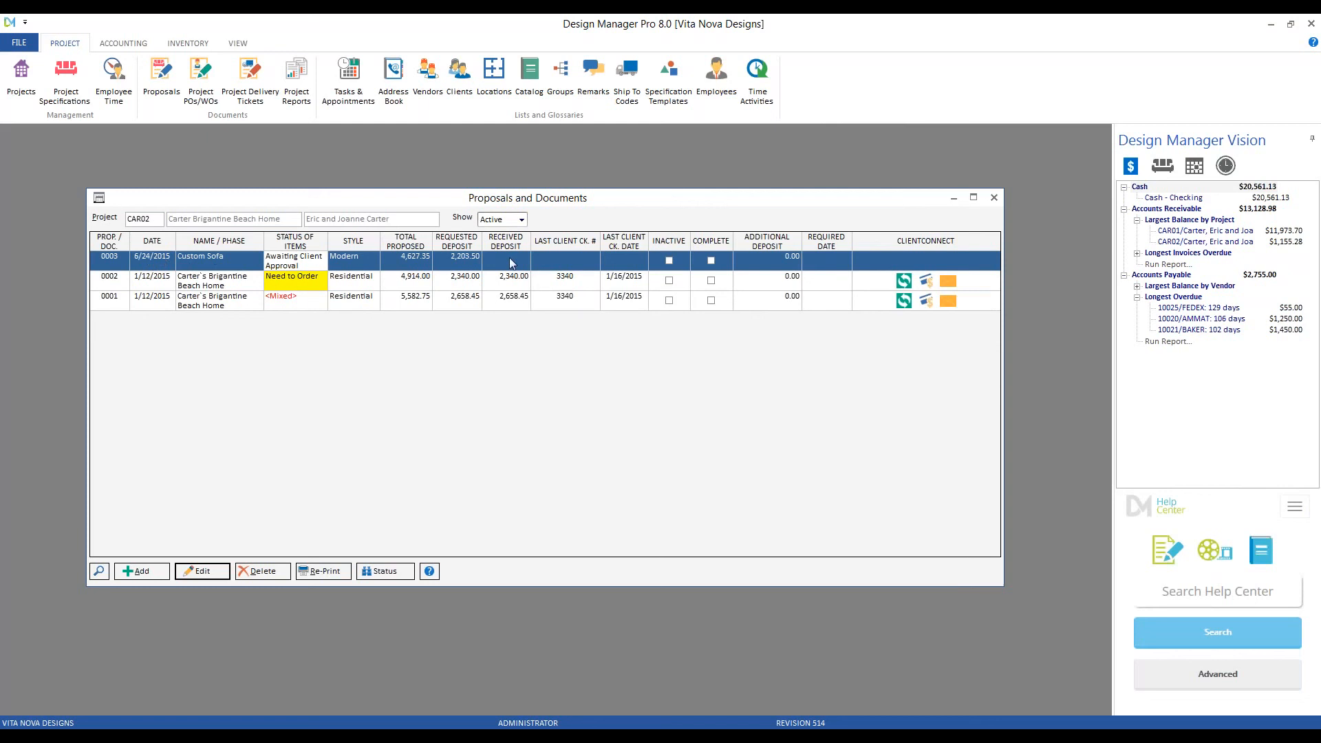
- Select proposal 0003, close Proposals and Documents, and load CAR02 in Project Specifications
click(204, 268)
click(994, 197)
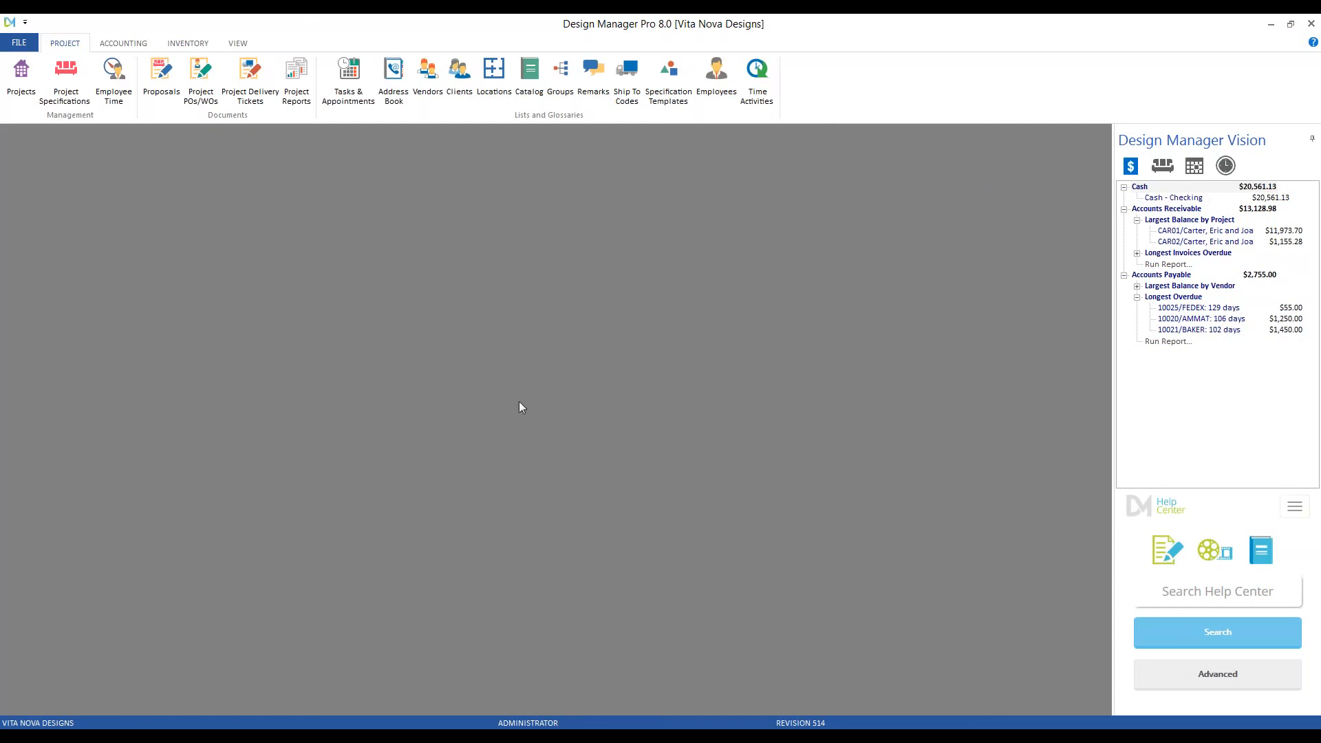
click(65, 79)
text(CAR)
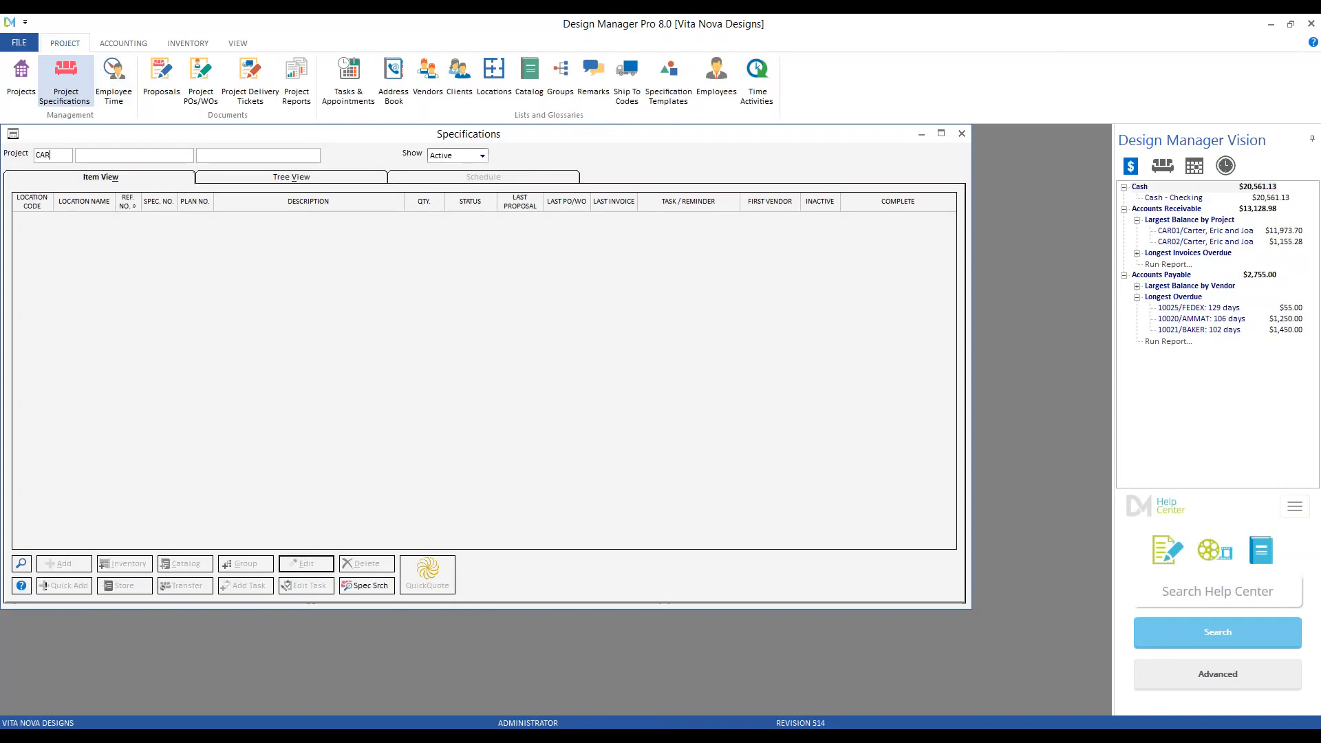
text(02)
key(Tab)
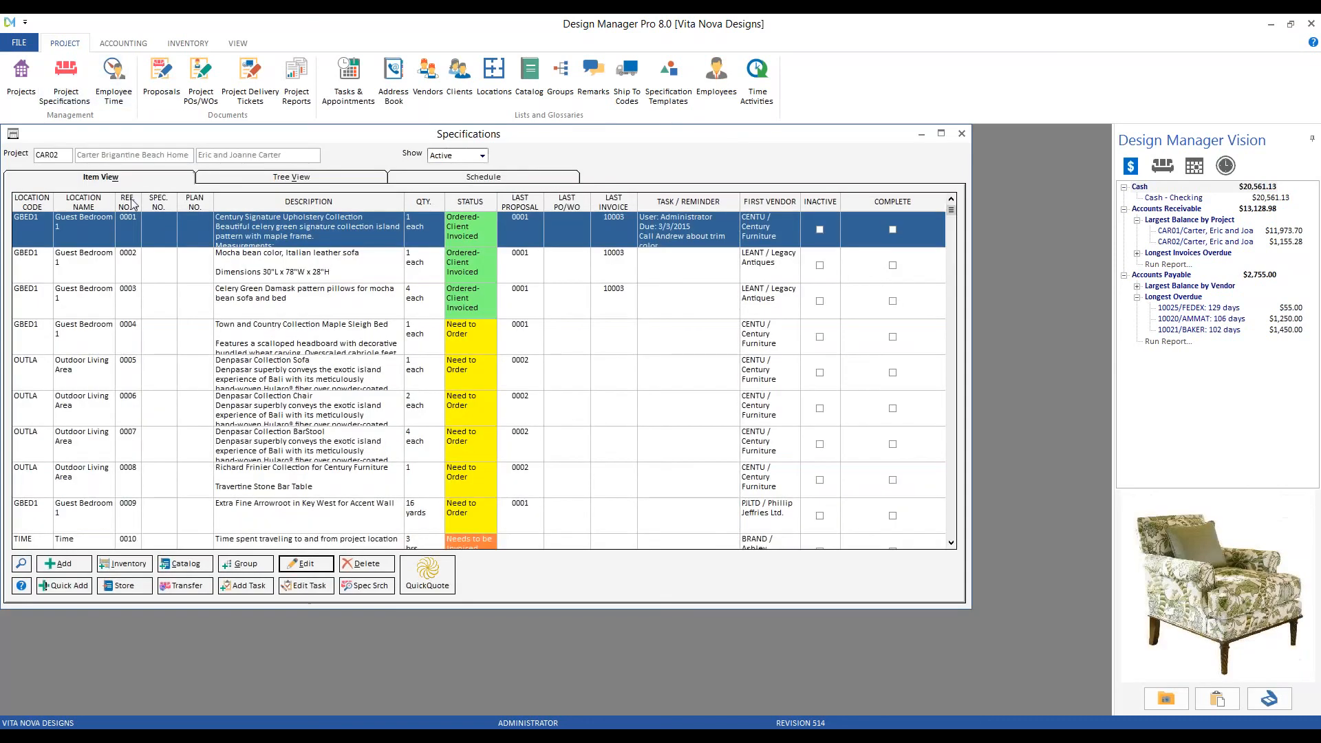